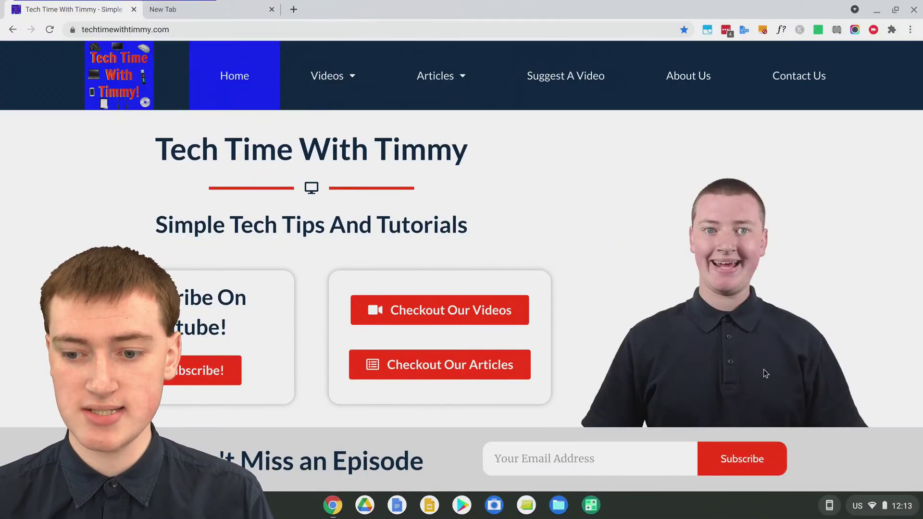
Step: Launch Screen capture from Quick Settings and switch it from screenshot to video recording mode
{"action": "left_click", "coordinate": [899, 514]}
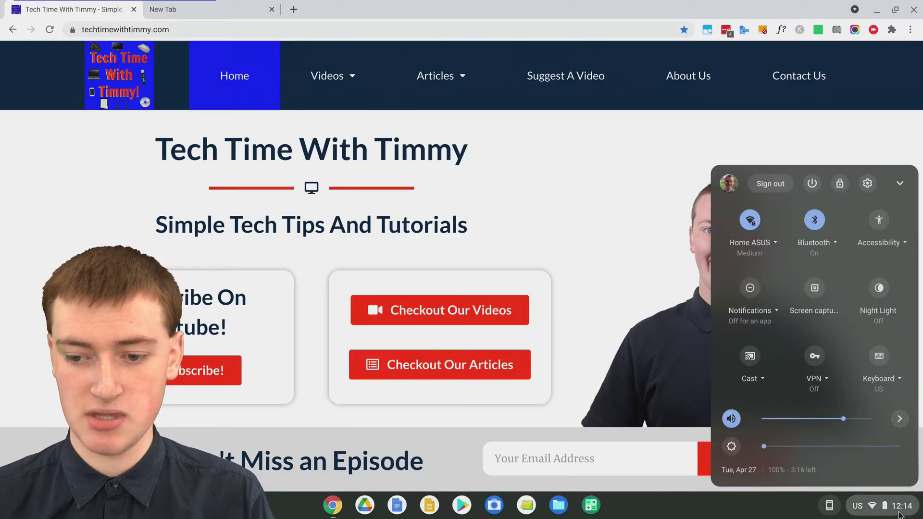
{"action": "left_click", "coordinate": [815, 289]}
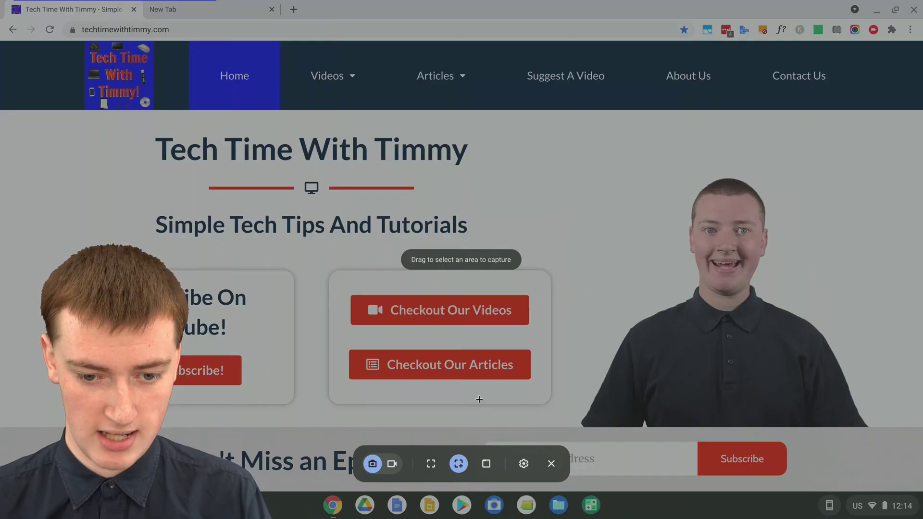
{"action": "left_click", "coordinate": [393, 464]}
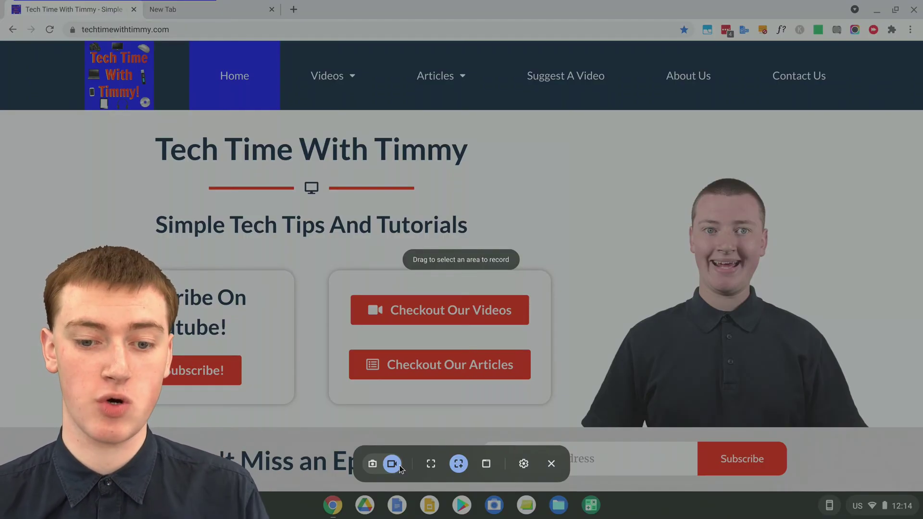
Step: Try the full-screen and area modes, choose window recording, and open the capture settings
{"action": "left_click", "coordinate": [431, 464]}
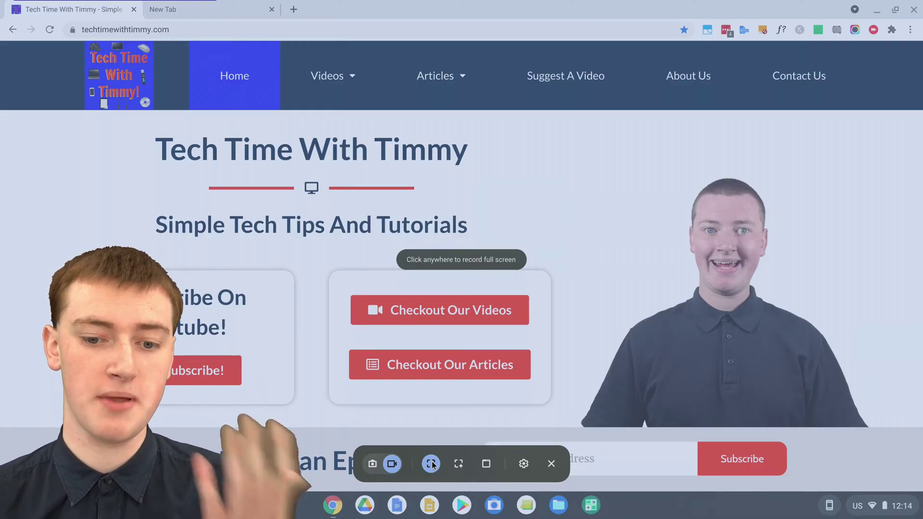
{"action": "left_click", "coordinate": [457, 465]}
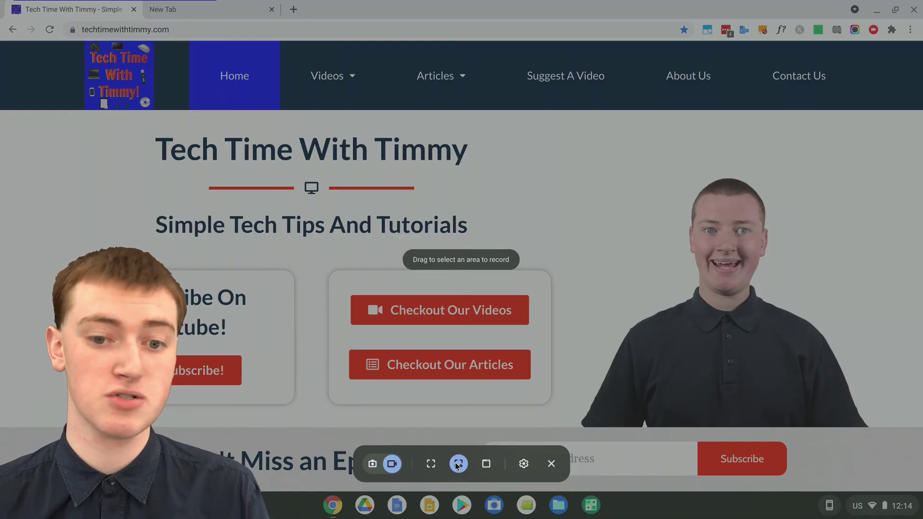
{"action": "left_click", "coordinate": [484, 463]}
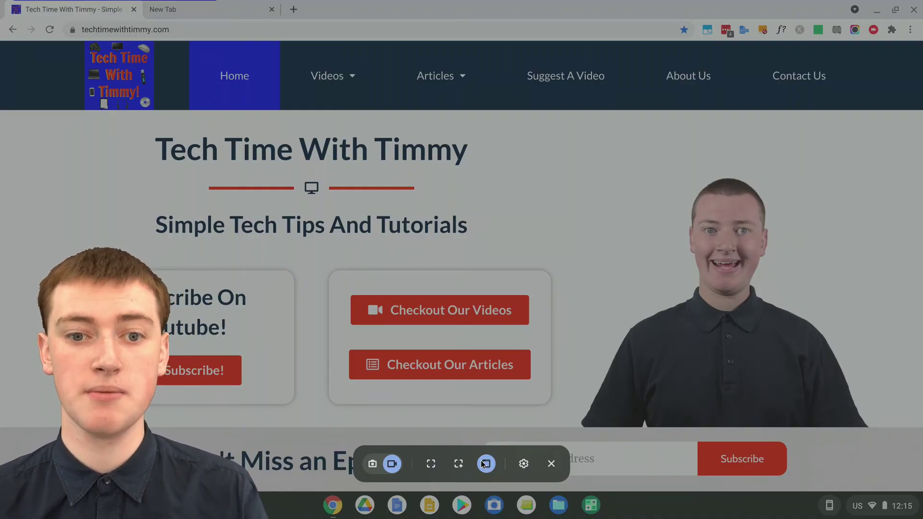
{"action": "left_click", "coordinate": [523, 464]}
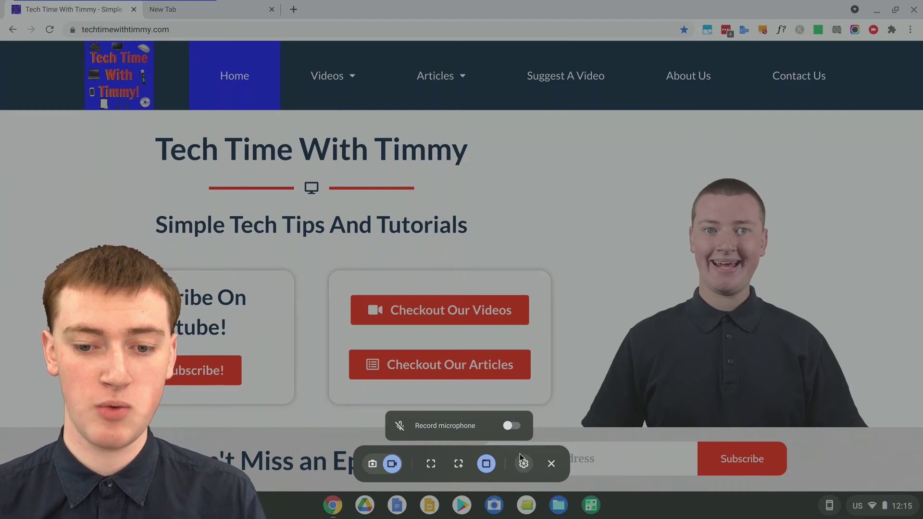
Step: Switch Record microphone on and choose full-screen video recording
{"action": "left_click", "coordinate": [512, 427]}
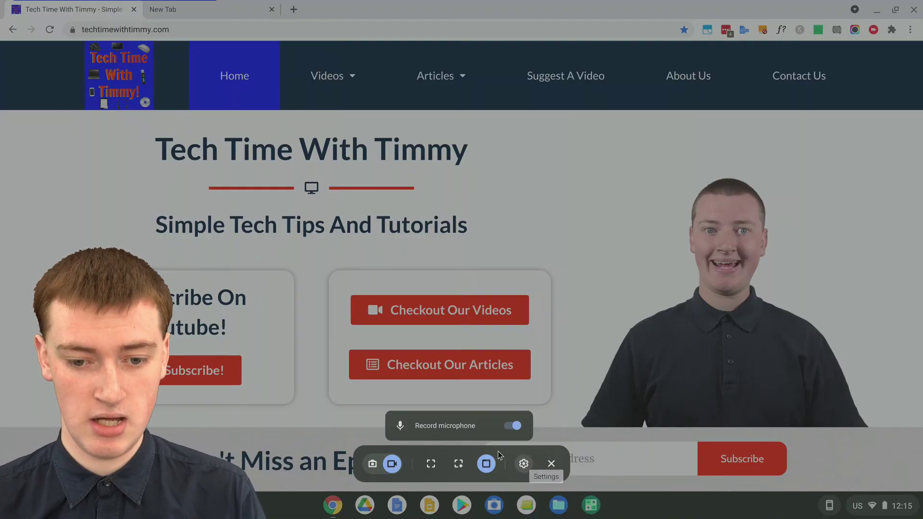
{"action": "left_click", "coordinate": [433, 467]}
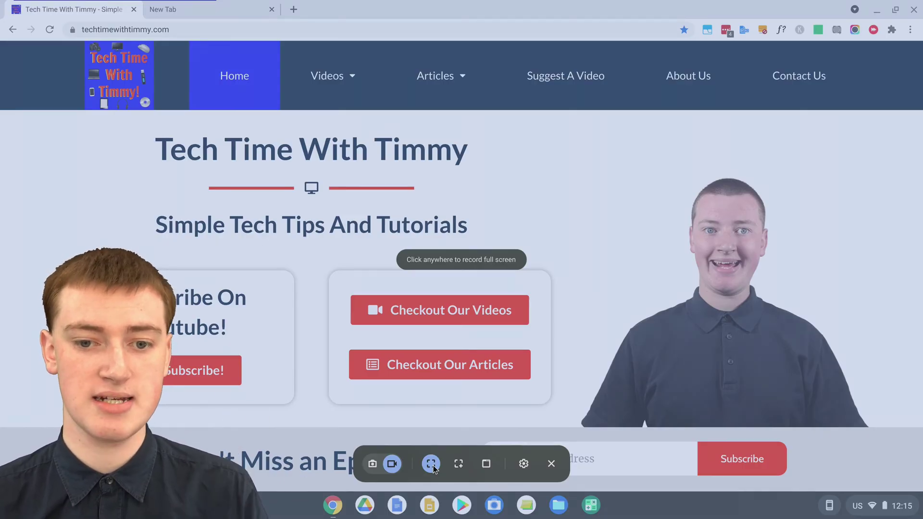
Step: Start the full-screen recording and scroll the Tech Time With Timmy homepage down and back up
{"action": "left_click", "coordinate": [493, 267]}
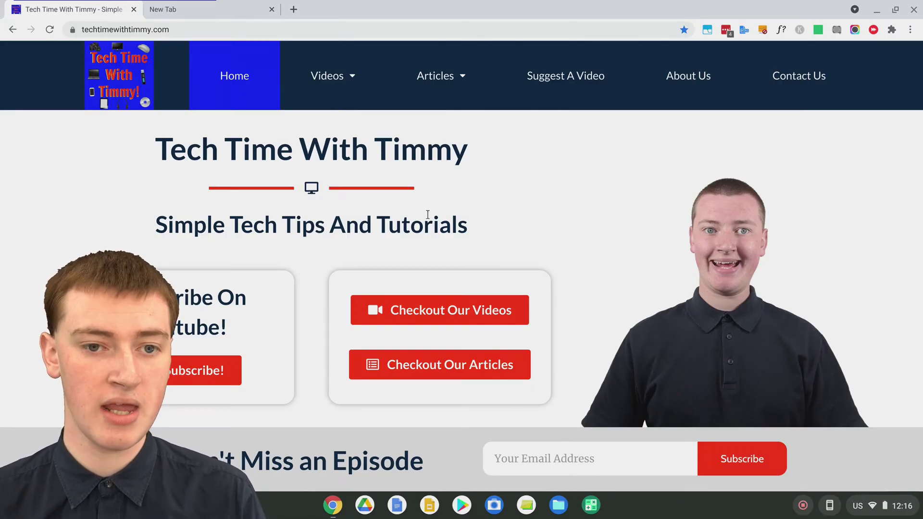
{"action": "scroll", "coordinate": [388, 177], "scroll_direction": "down", "scroll_amount": 15}
{"action": "scroll", "coordinate": [387, 177], "scroll_direction": "down", "scroll_amount": 5}
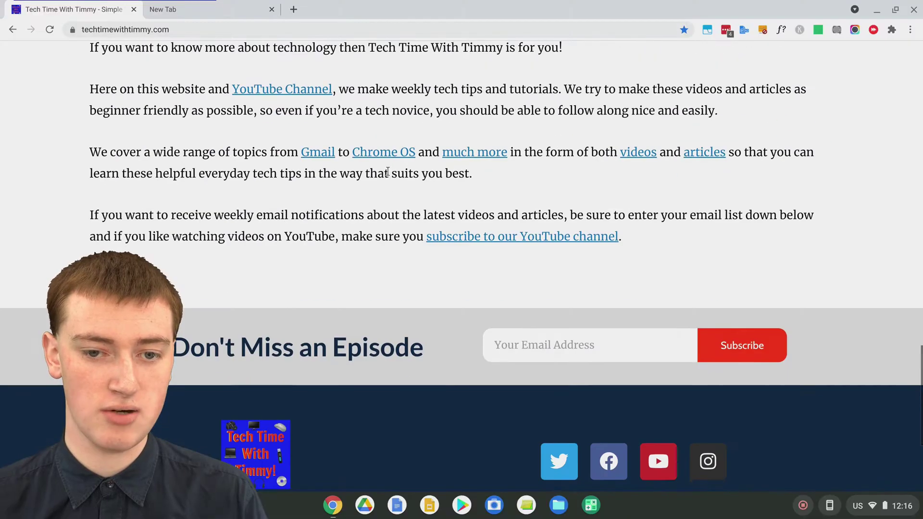
{"action": "scroll", "coordinate": [387, 177], "scroll_direction": "up", "scroll_amount": 20}
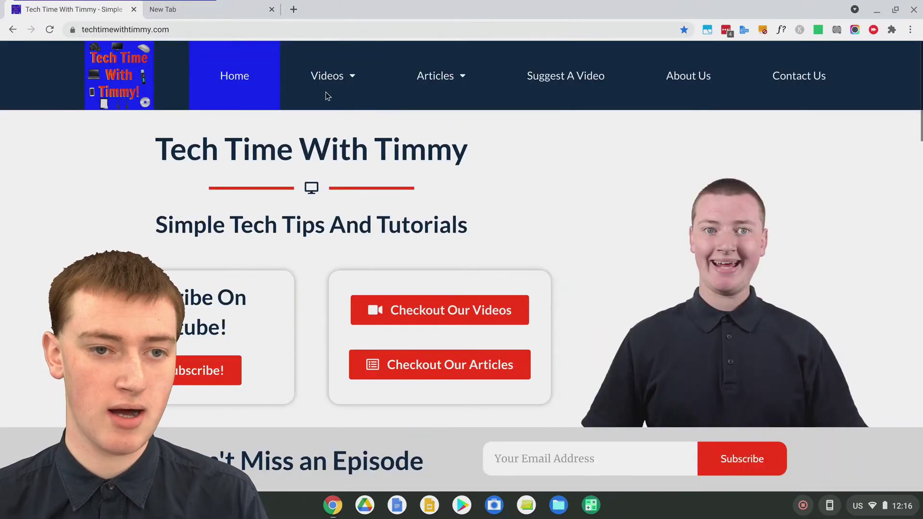
Step: Switch to the New Tab tab and back, then bring up the app launcher
{"action": "left_click", "coordinate": [216, 5]}
{"action": "left_click", "coordinate": [69, 5]}
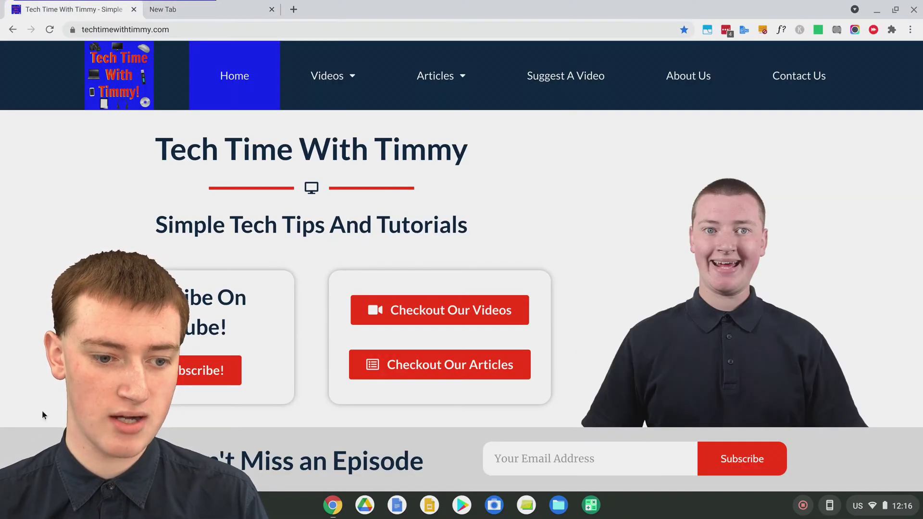
{"action": "key", "text": "super"}
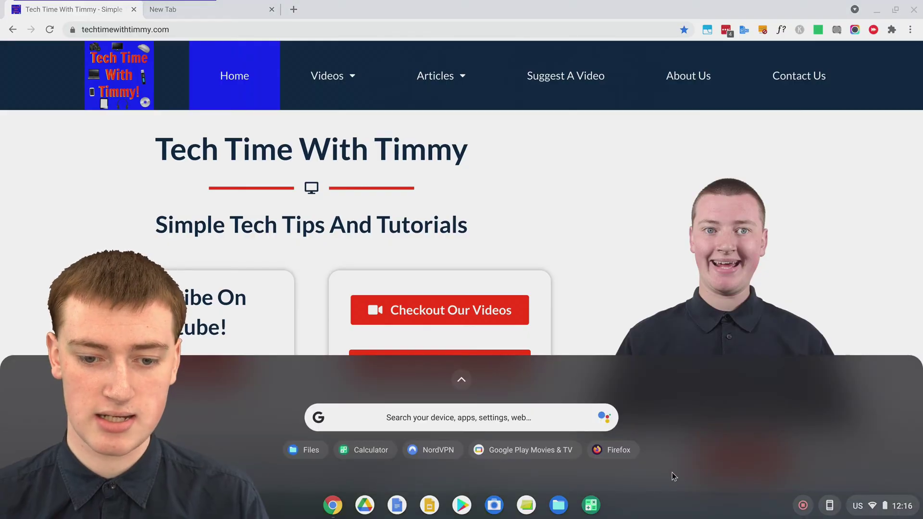
Step: Stop the recording and view the saved 4.4 MB WebM in Files' Downloads folder
{"action": "left_click", "coordinate": [463, 380]}
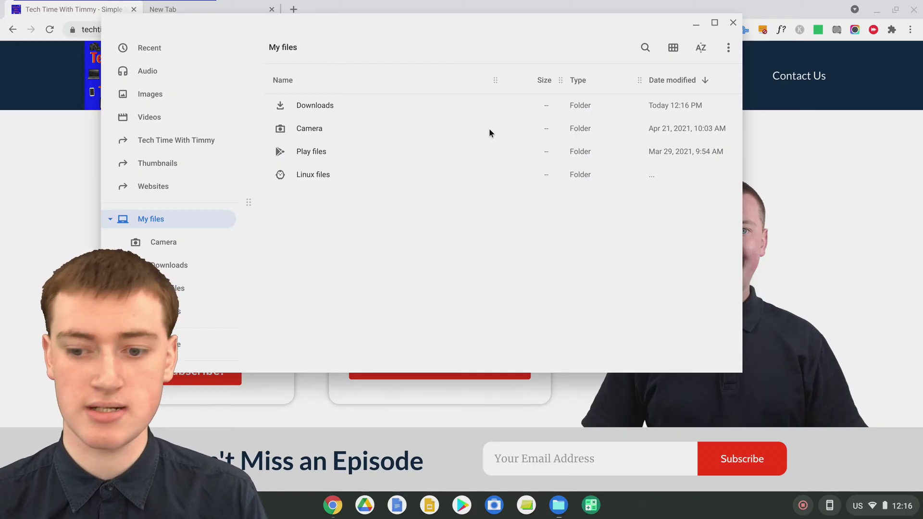
{"action": "left_click", "coordinate": [804, 509]}
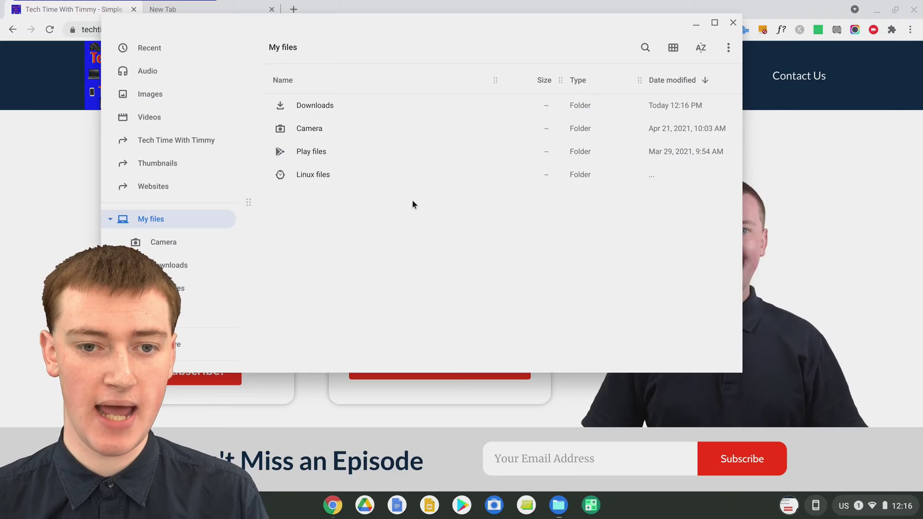
{"action": "double_click", "coordinate": [369, 101]}
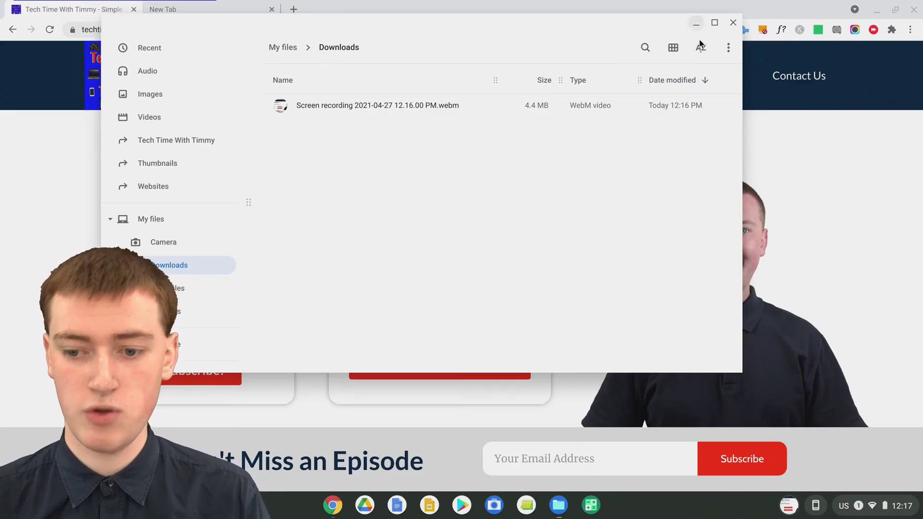
{"action": "left_click", "coordinate": [846, 507]}
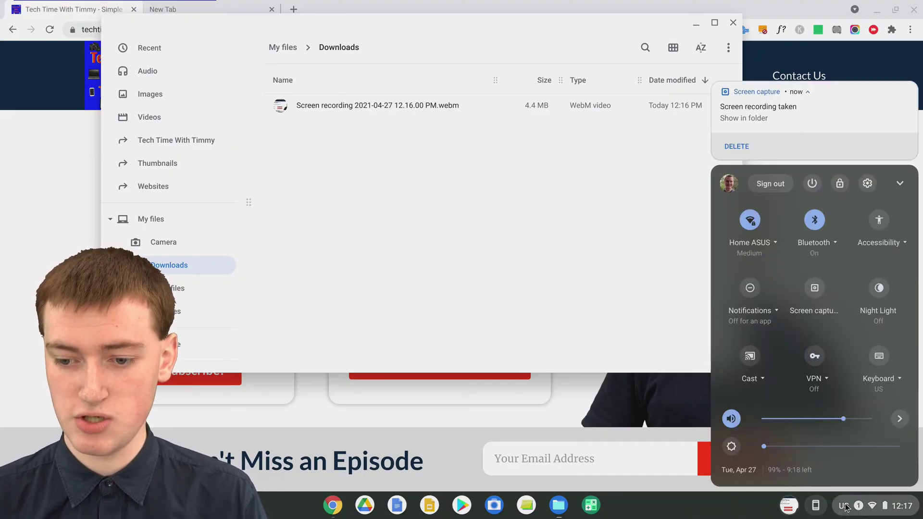
Step: Record a partial-screen area over the Files list, enlarged upward over the headers and leftward
{"action": "left_click", "coordinate": [814, 289]}
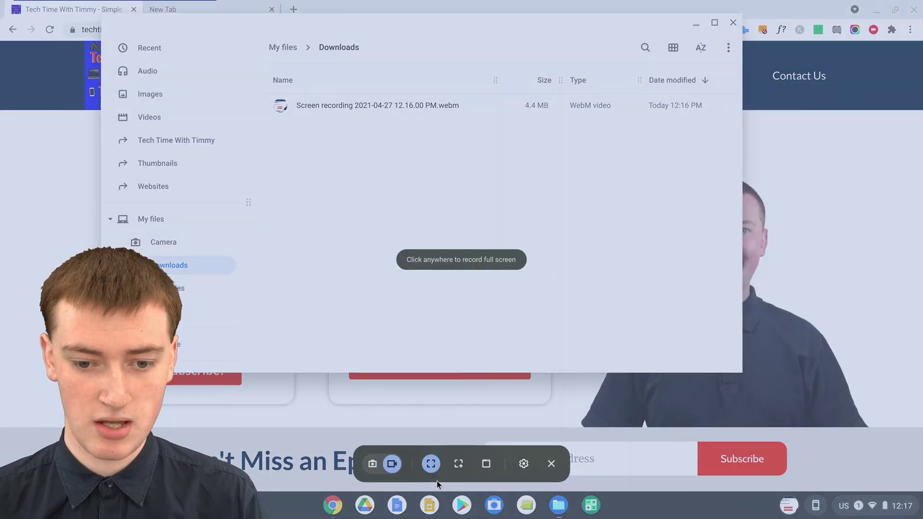
{"action": "left_click", "coordinate": [458, 464]}
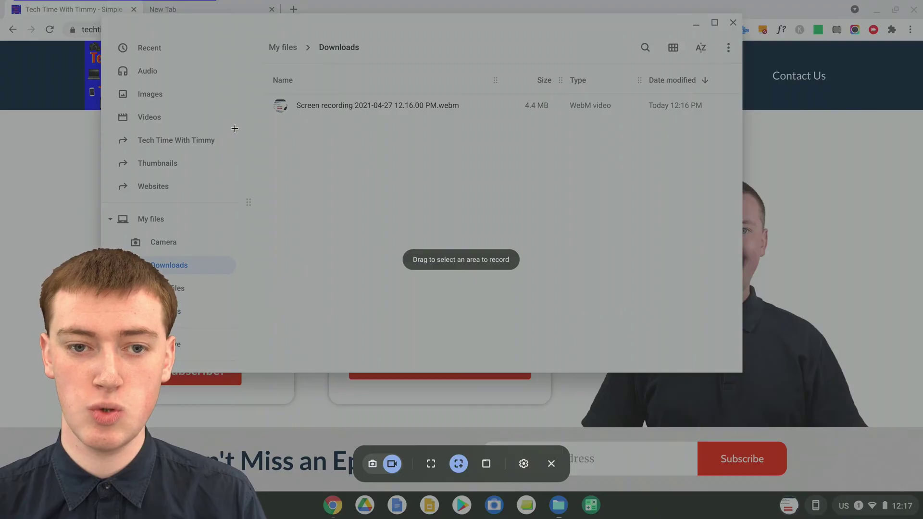
{"action": "left_click_drag", "start_coordinate": [272, 98], "coordinate": [723, 332]}
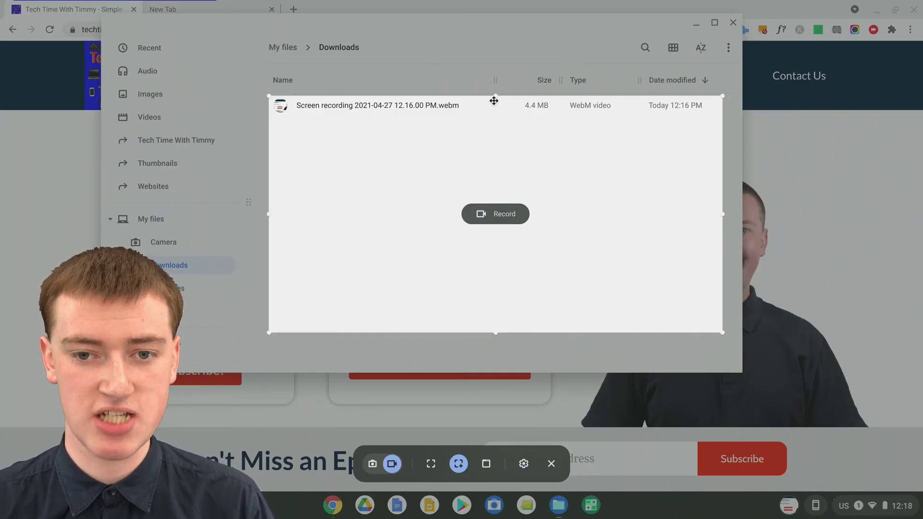
{"action": "mouse_move", "coordinate": [495, 98]}
{"action": "left_mouse_down"}
{"action": "mouse_move", "coordinate": [495, 70]}
{"action": "mouse_move", "coordinate": [498, 81]}
{"action": "left_mouse_up"}
{"action": "left_click_drag", "start_coordinate": [497, 64], "coordinate": [495, 62]}
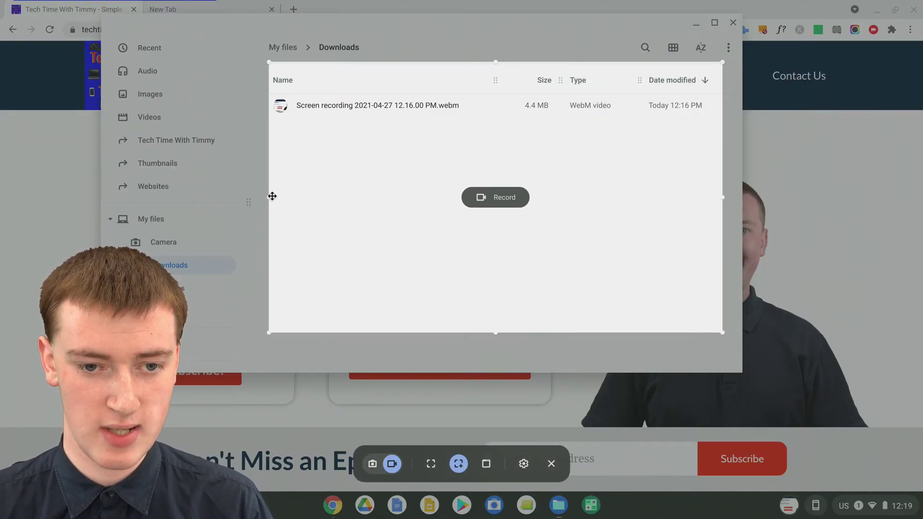
{"action": "left_click_drag", "start_coordinate": [271, 197], "coordinate": [263, 200]}
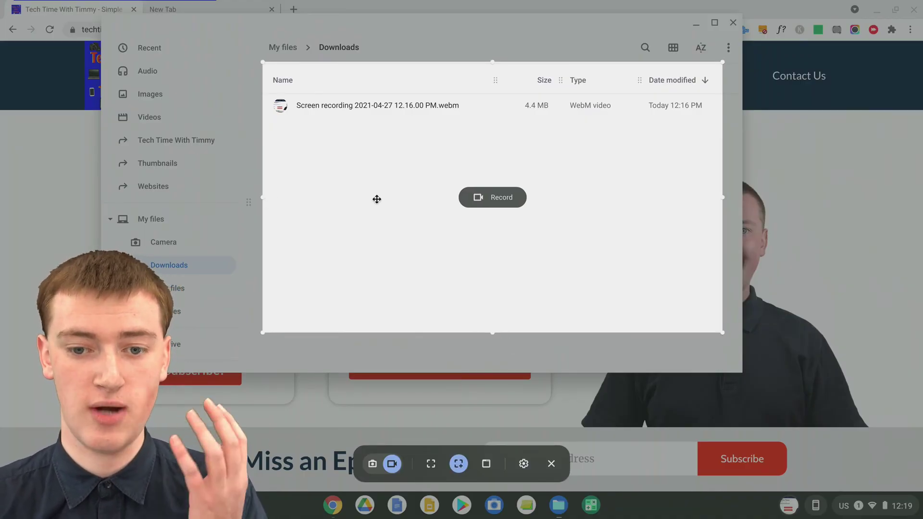
{"action": "left_click", "coordinate": [502, 207]}
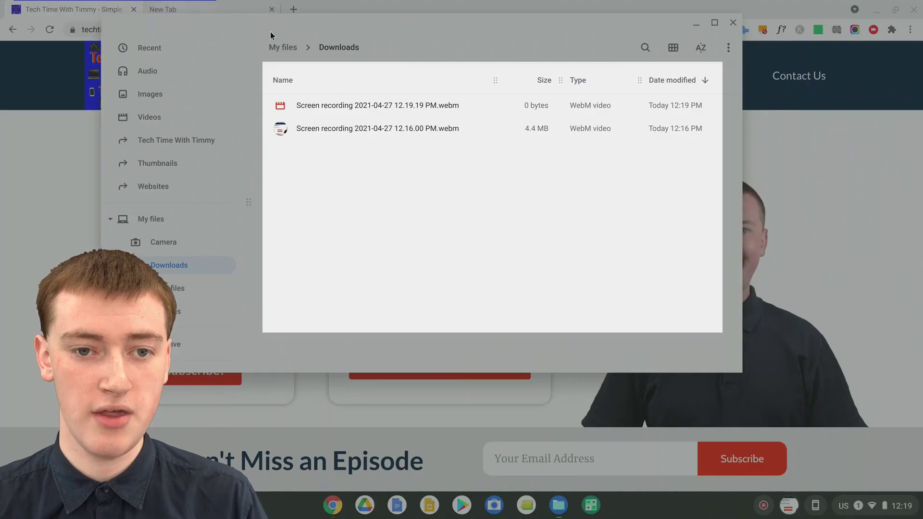
Step: Browse to My files, open the Camera folder, and return to My files
{"action": "left_click", "coordinate": [282, 48]}
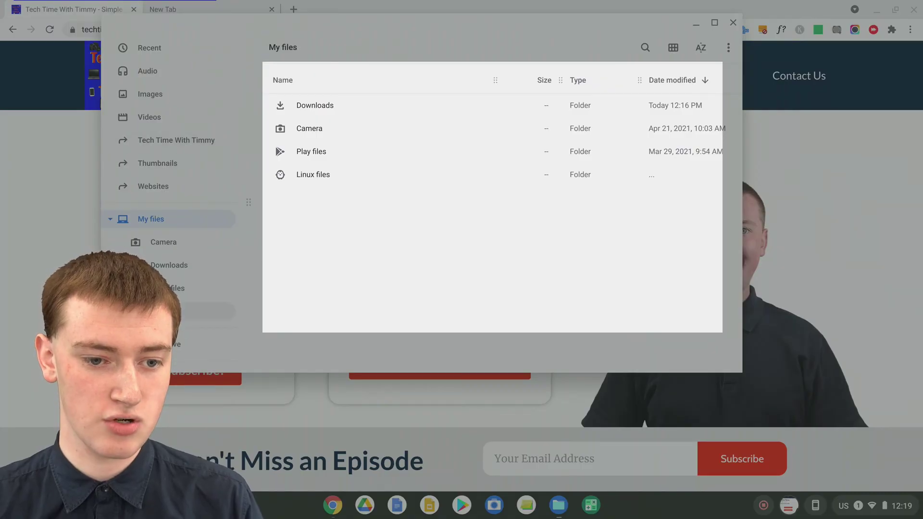
{"action": "scroll", "coordinate": [219, 264], "scroll_direction": "down", "scroll_amount": 1}
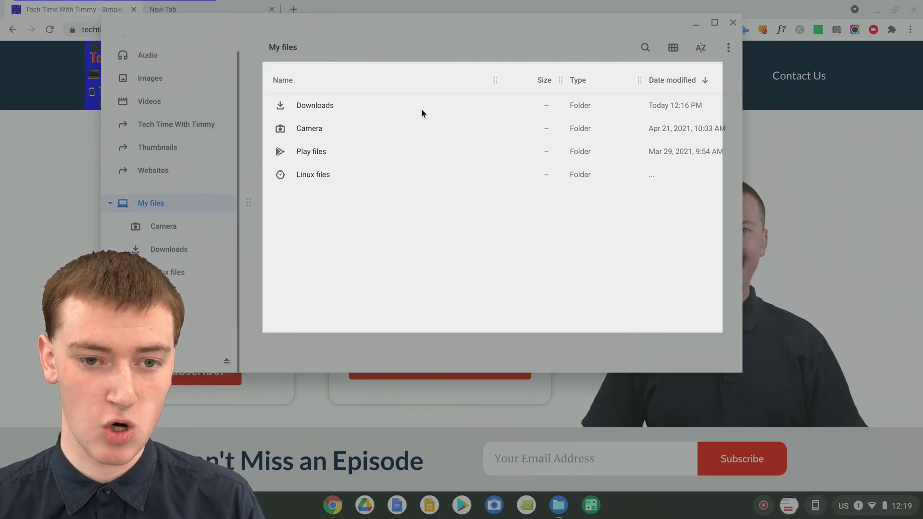
{"action": "double_click", "coordinate": [318, 136]}
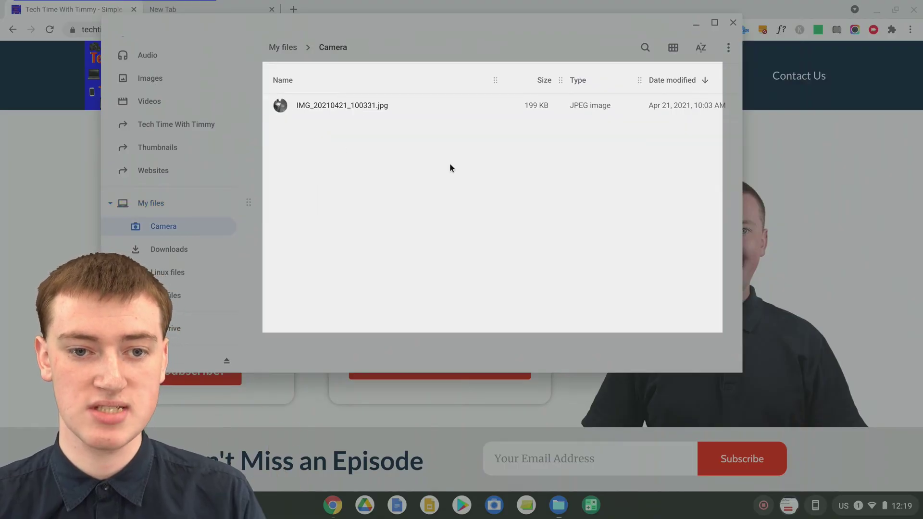
{"action": "left_click", "coordinate": [283, 47]}
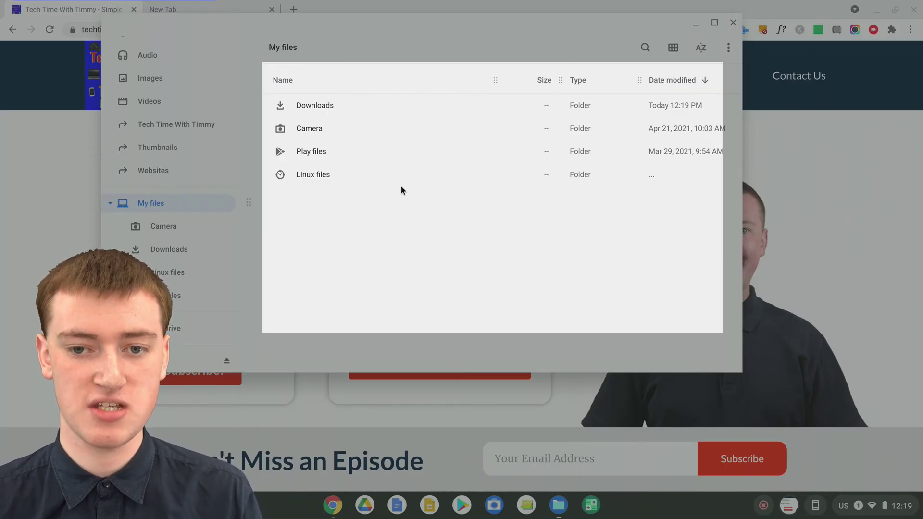
Step: Minimize Files, scroll the webpage down and up, and stop the area recording
{"action": "left_click", "coordinate": [696, 22]}
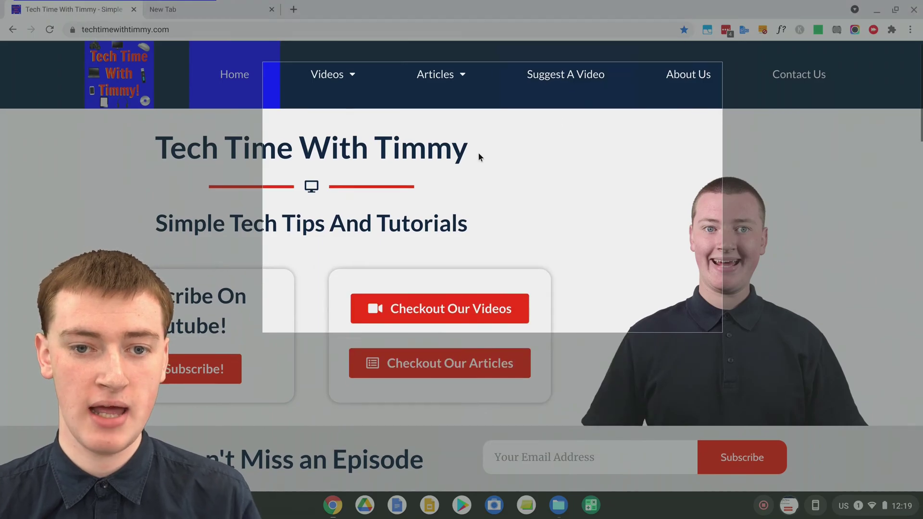
{"action": "scroll", "coordinate": [479, 154], "scroll_direction": "down", "scroll_amount": 3}
{"action": "scroll", "coordinate": [479, 152], "scroll_direction": "down", "scroll_amount": 15}
{"action": "scroll", "coordinate": [481, 150], "scroll_direction": "up", "scroll_amount": 12}
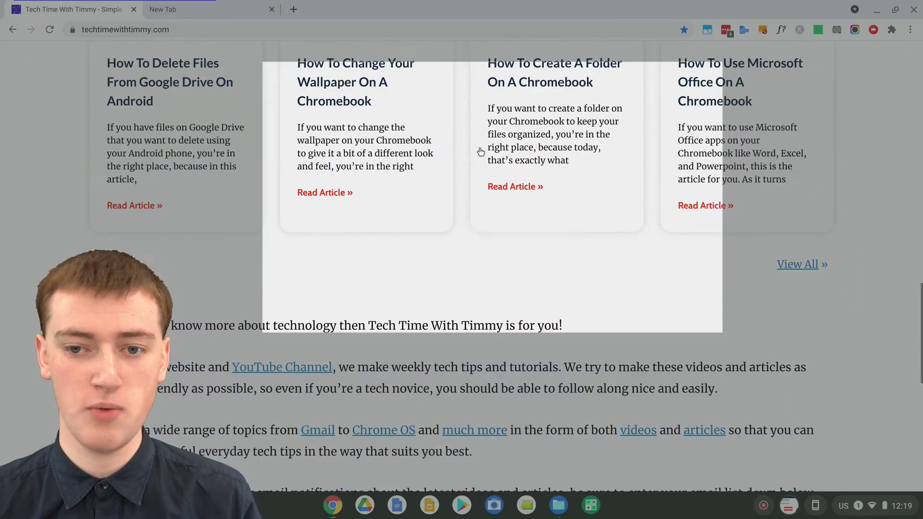
{"action": "scroll", "coordinate": [483, 147], "scroll_direction": "up", "scroll_amount": 10}
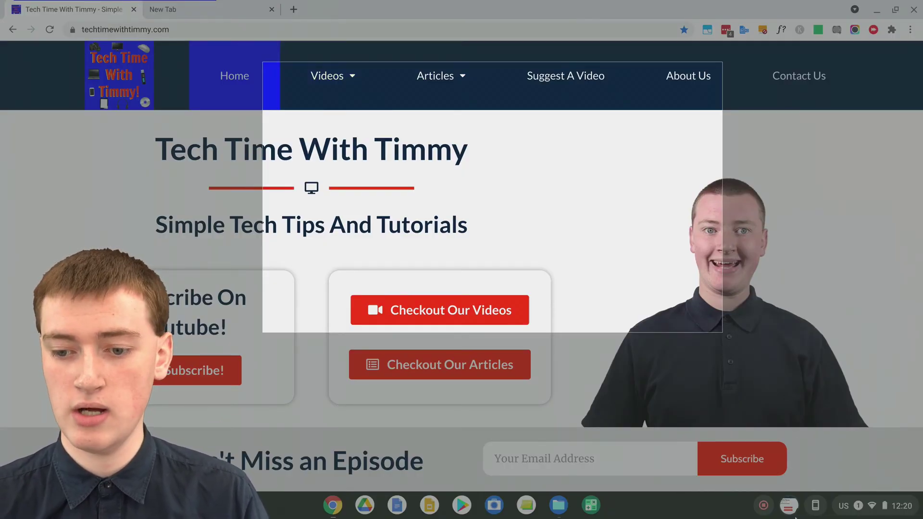
{"action": "left_click", "coordinate": [764, 505]}
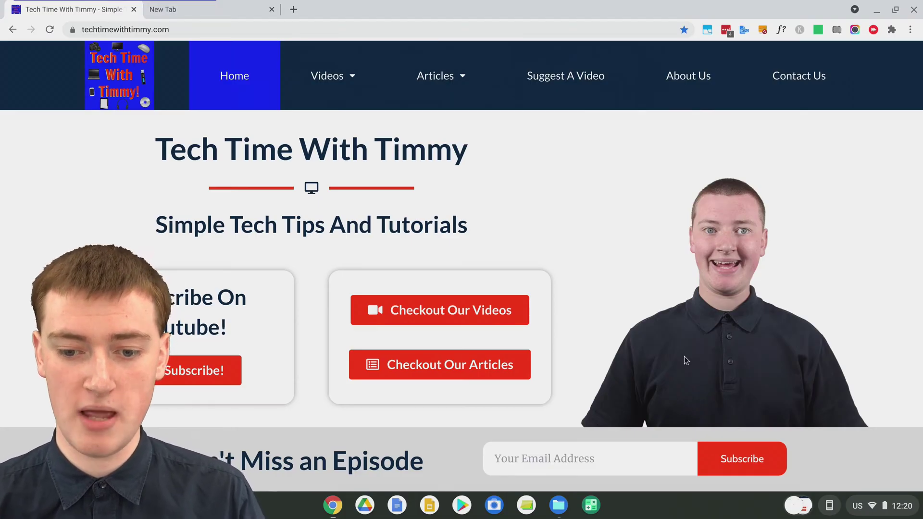
Step: Restore the Files window and relaunch Screen capture in Record window video mode
{"action": "left_click", "coordinate": [559, 505]}
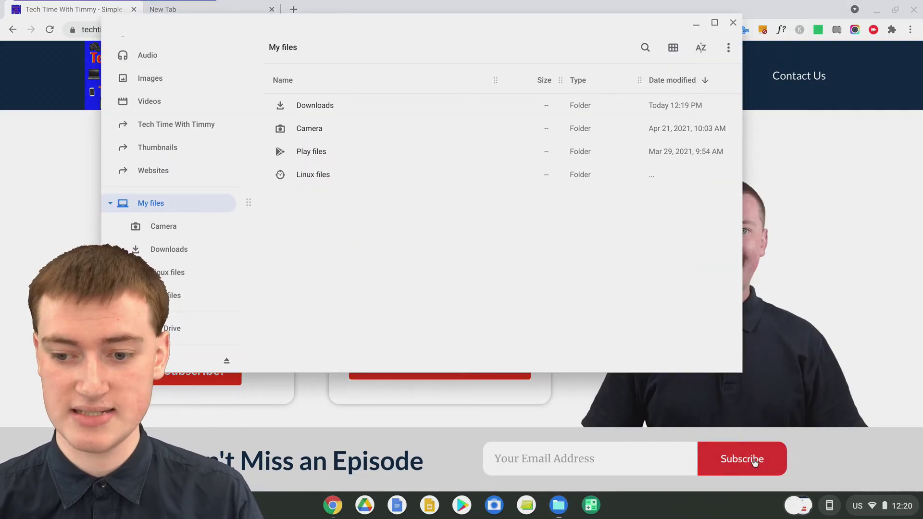
{"action": "left_click", "coordinate": [891, 507]}
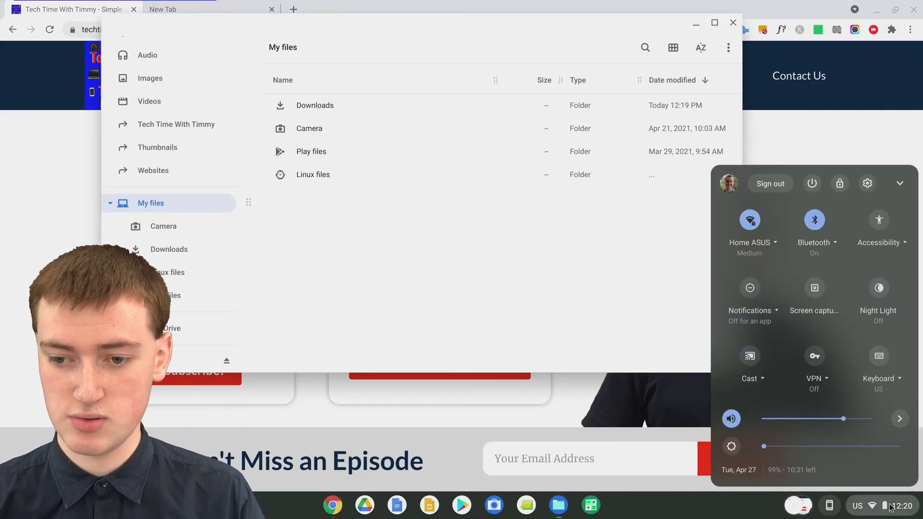
{"action": "left_click", "coordinate": [823, 286]}
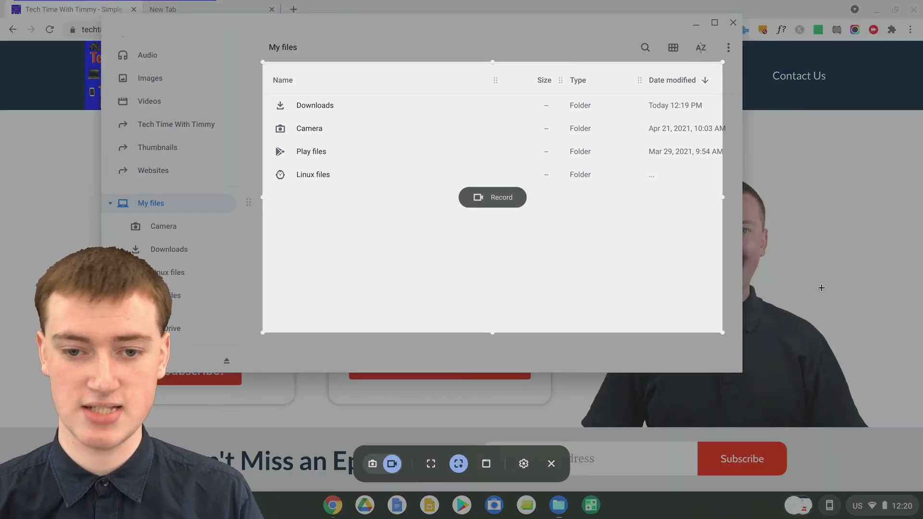
{"action": "left_click", "coordinate": [486, 464]}
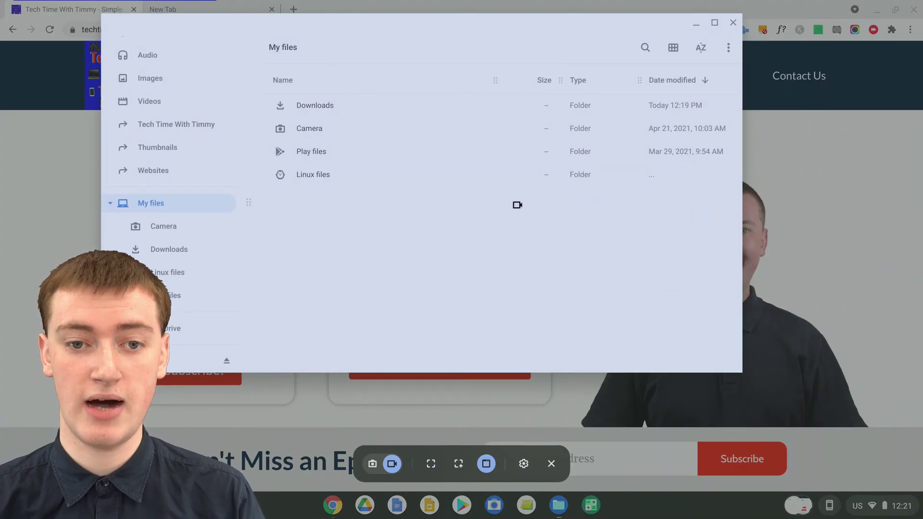
Step: Record the Files window while moving it aside and opening Downloads, then stop recording
{"action": "left_click", "coordinate": [517, 205]}
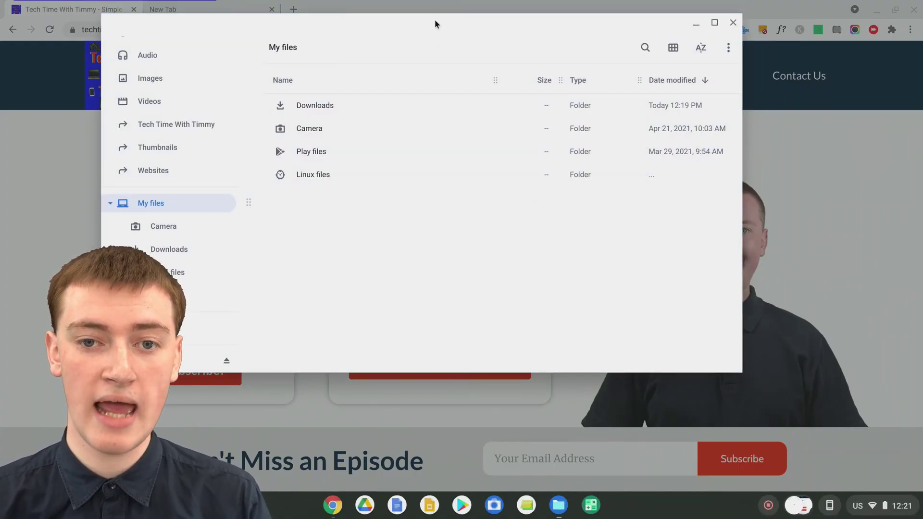
{"action": "left_click_drag", "start_coordinate": [434, 18], "coordinate": [561, 83]}
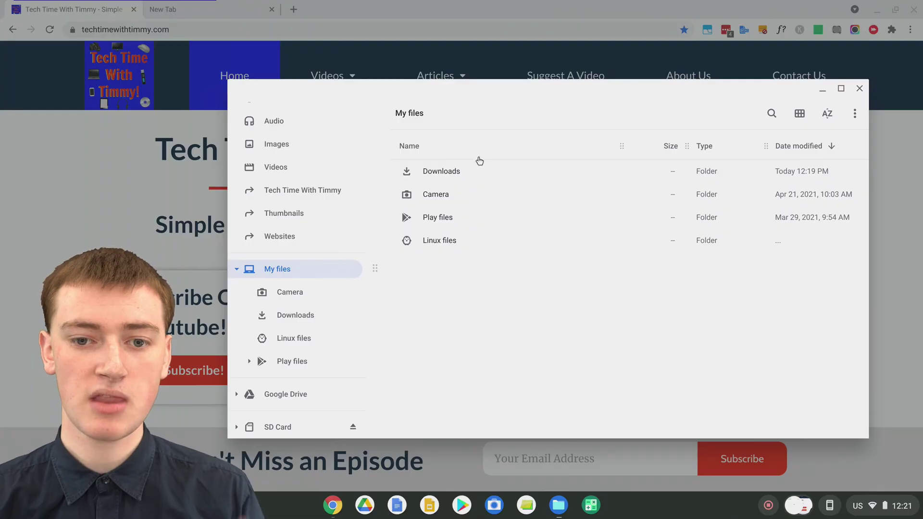
{"action": "double_click", "coordinate": [455, 179]}
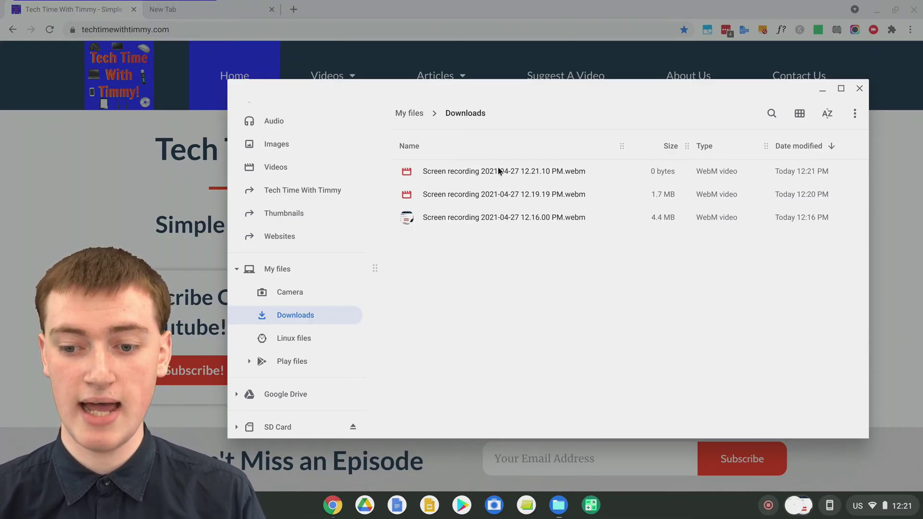
{"action": "left_click", "coordinate": [769, 506]}
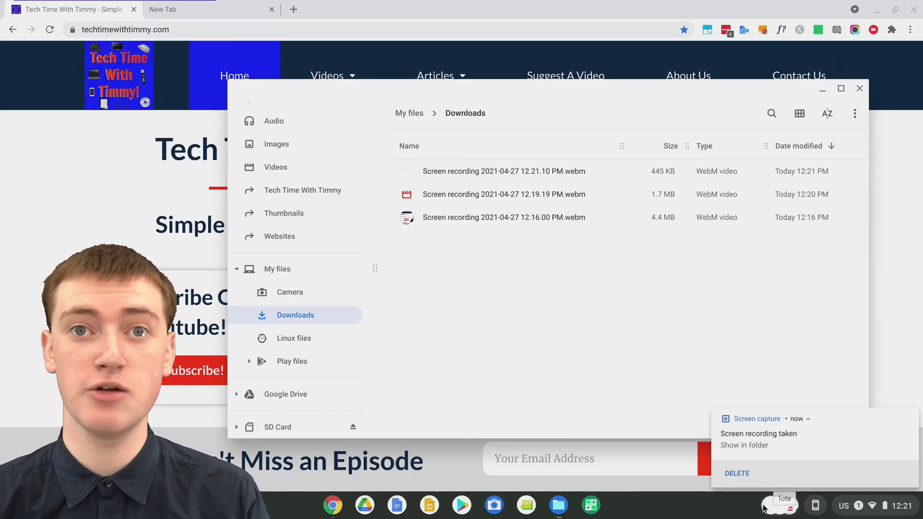